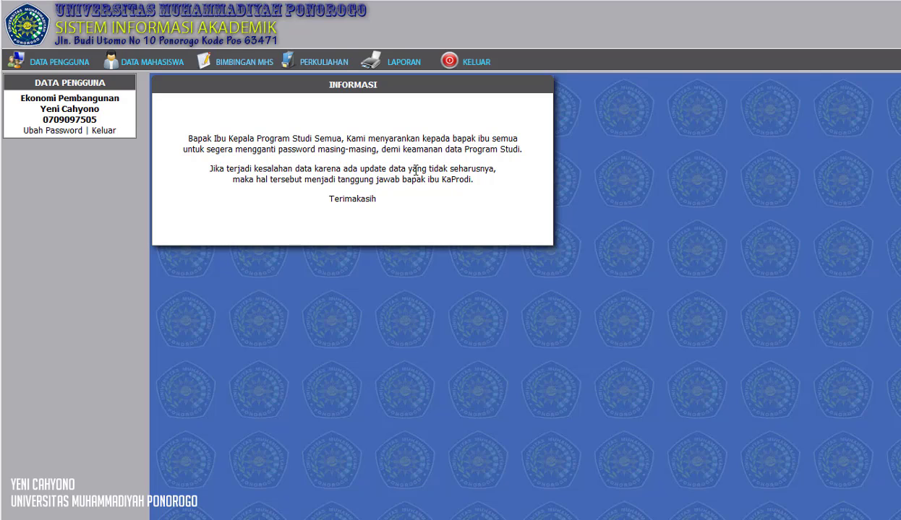
Open the lecture schedule settings and display the 2020 - Genap active classes with student counts included
left_click(327, 65)
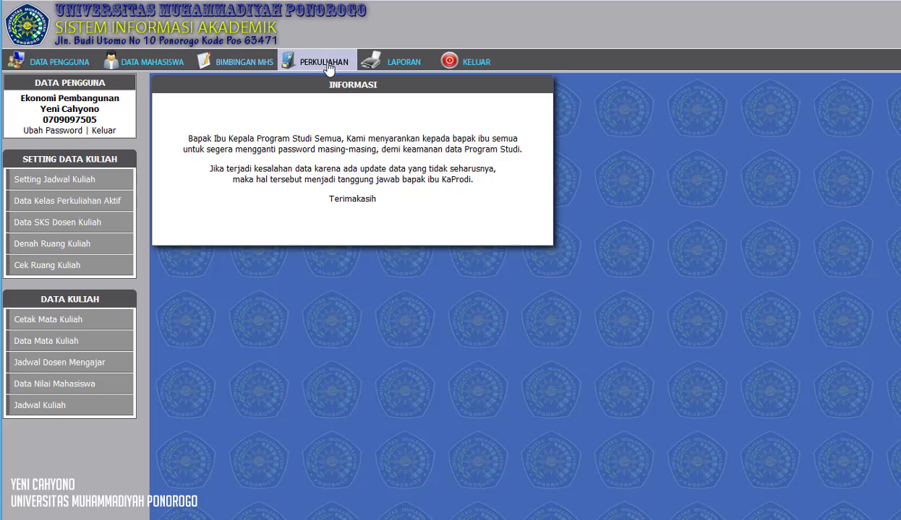
left_click(91, 189)
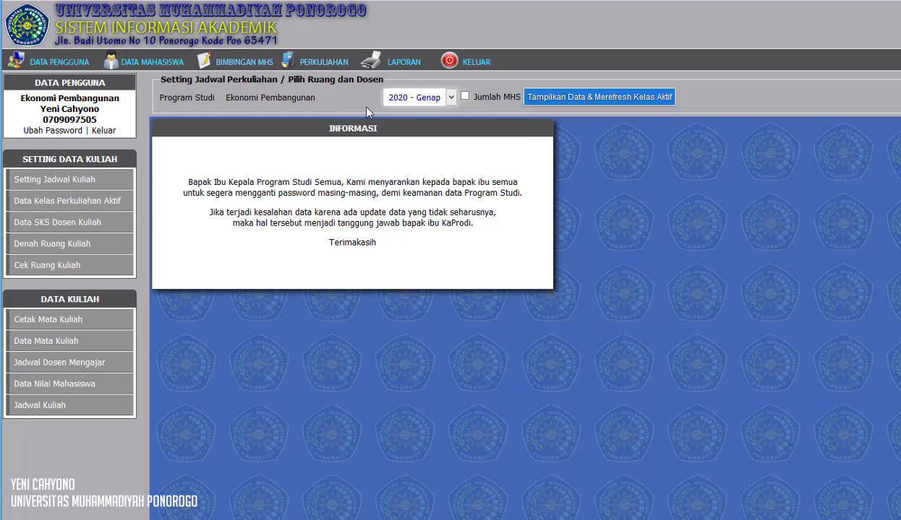
left_click(431, 105)
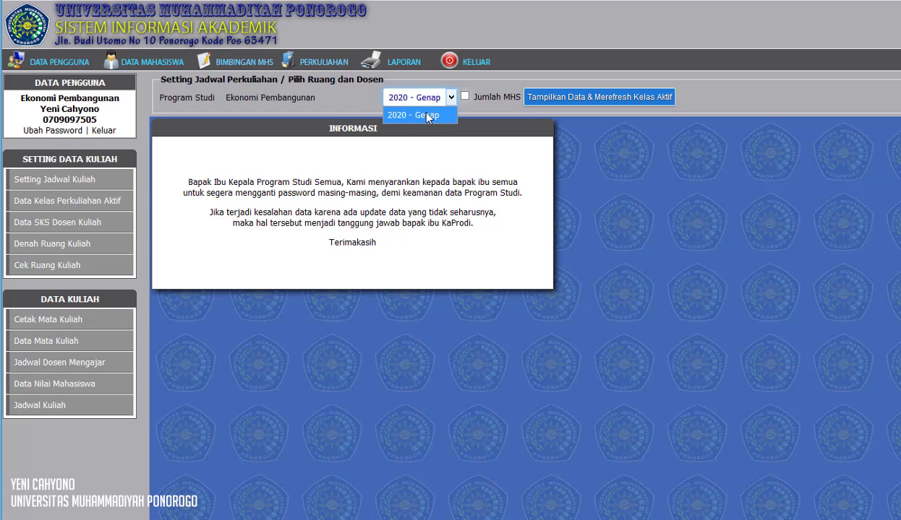
left_click(370, 97)
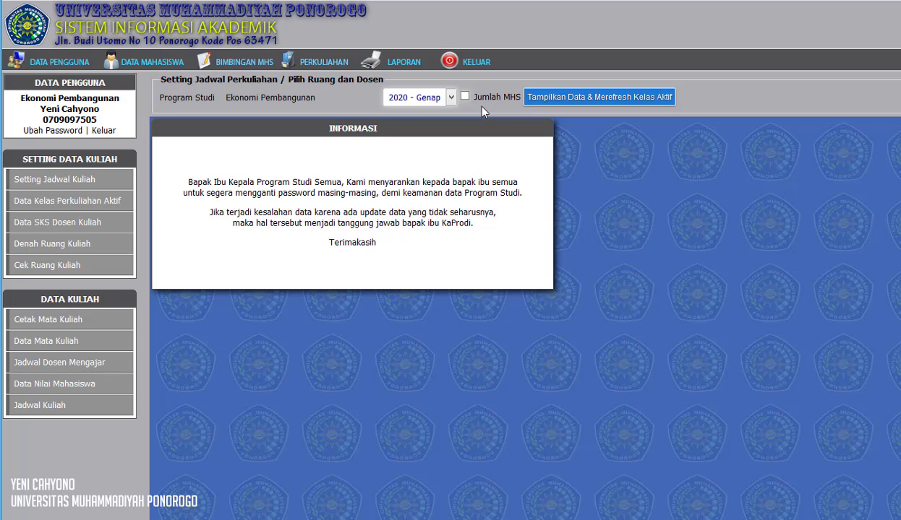
left_click(586, 101)
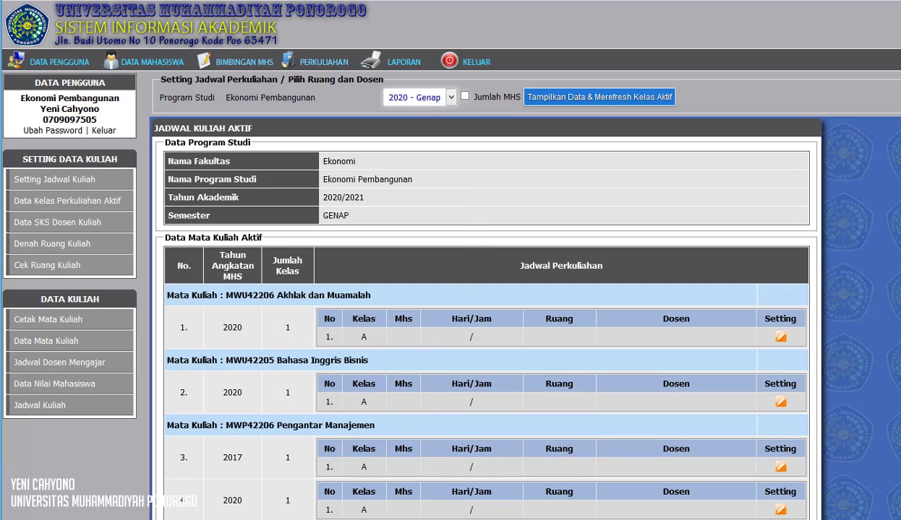
left_click(464, 96)
left_click(586, 101)
Scroll through the active course list to review each class's schedule status
scroll(463, 415, "down", 4)
scroll(465, 394, "down", 15)
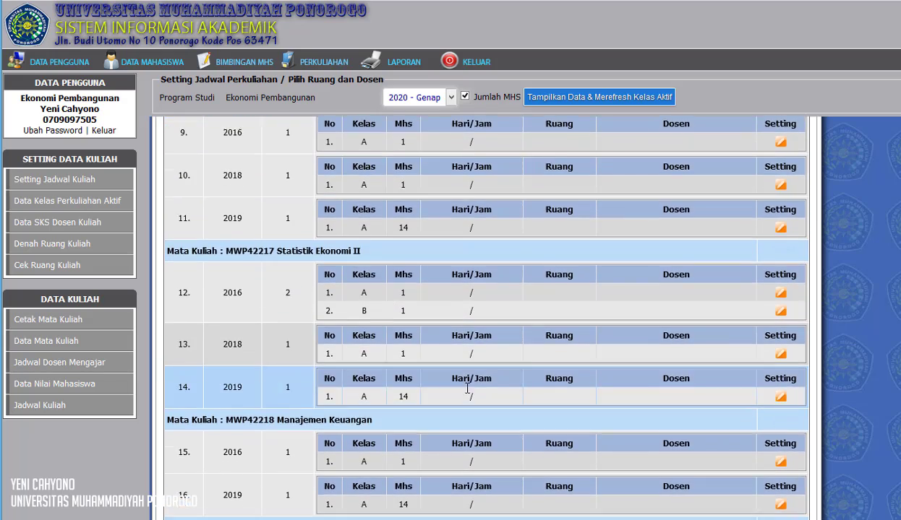
scroll(465, 394, "down", 9)
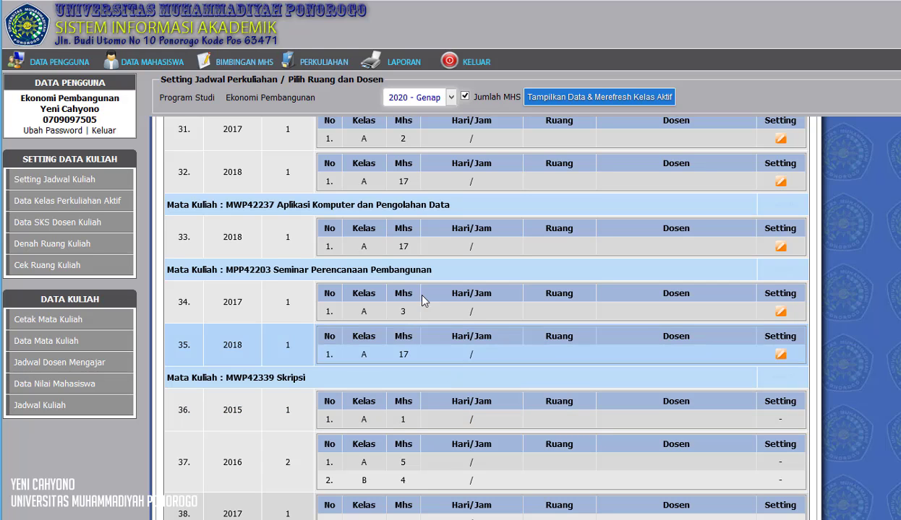
scroll(444, 400, "up", 20)
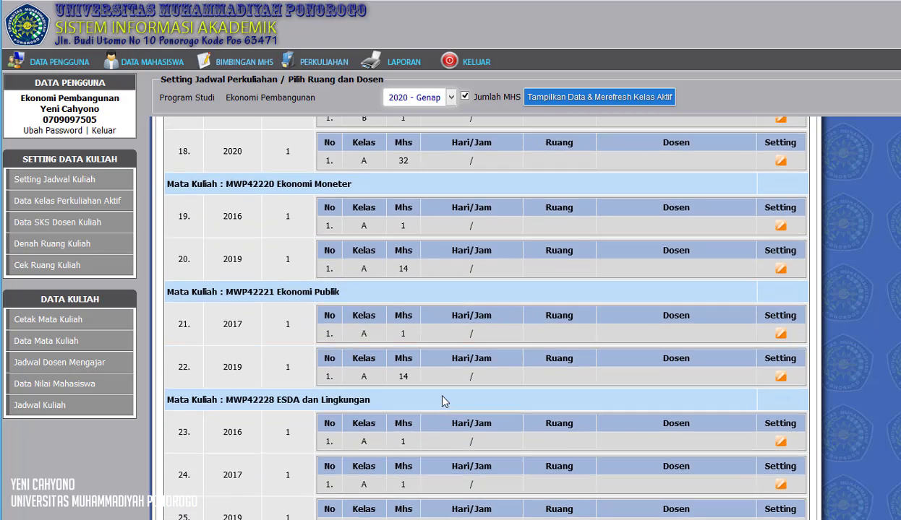
scroll(444, 402, "up", 8)
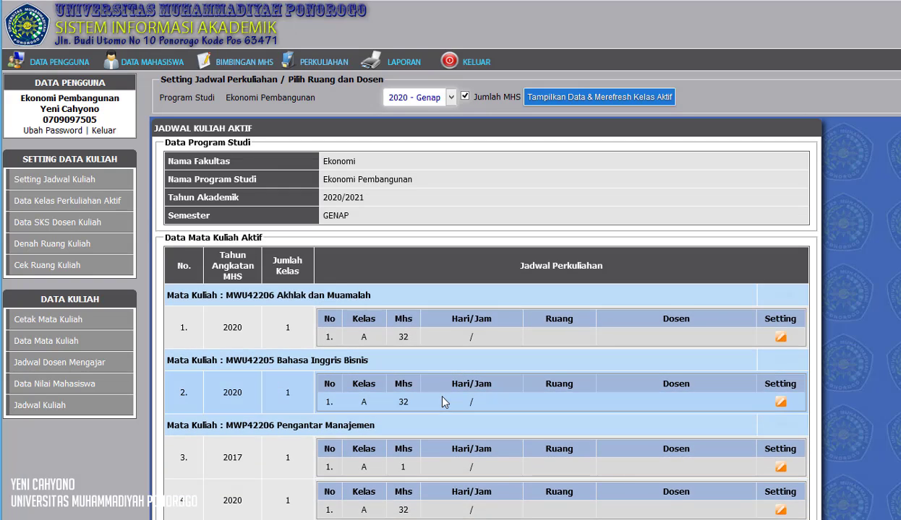
scroll(444, 402, "down", 5)
scroll(443, 402, "up", 5)
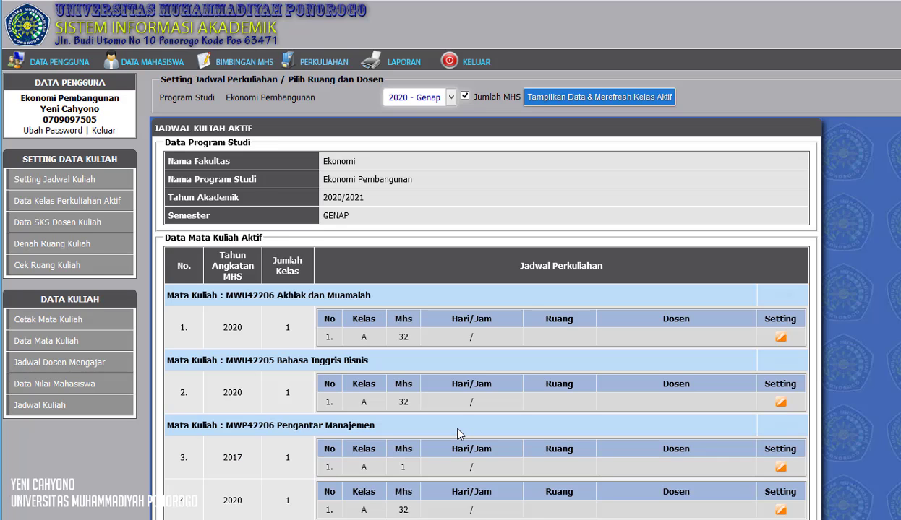
scroll(462, 437, "down", 1)
scroll(458, 427, "down", 2)
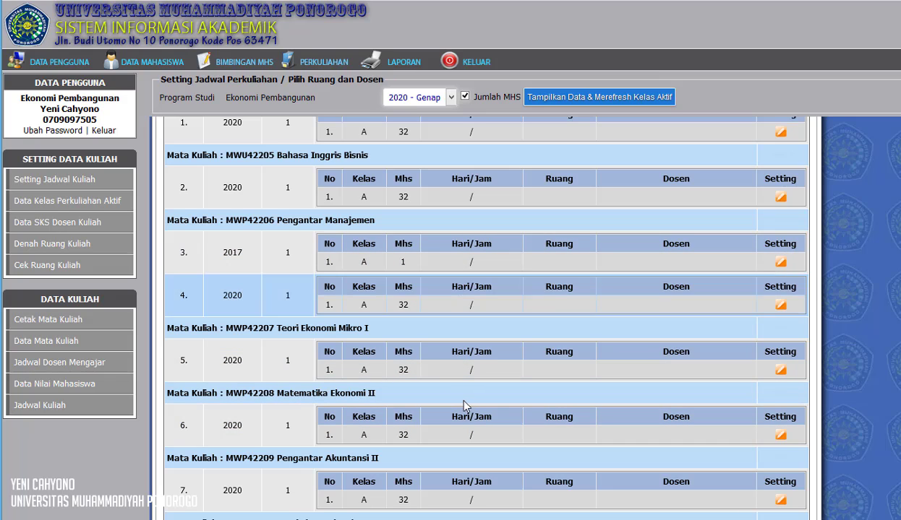
scroll(426, 400, "up", 3)
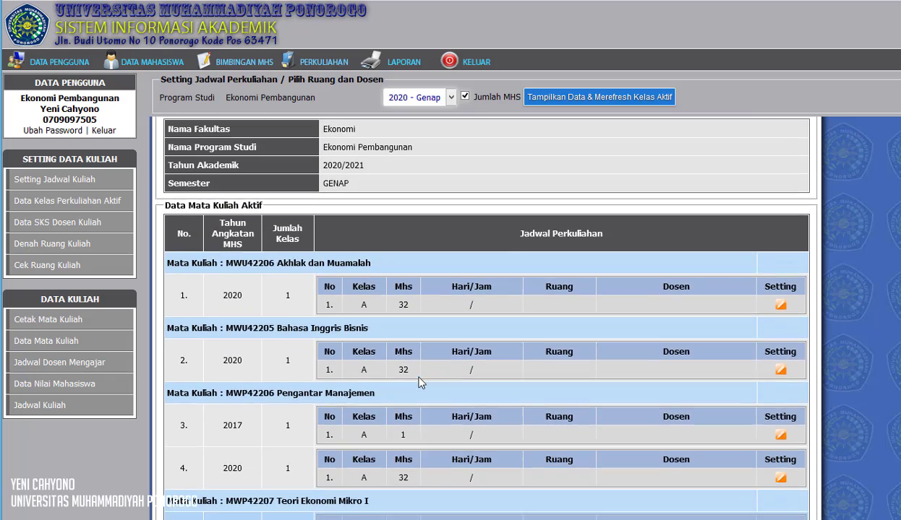
scroll(416, 375, "down", 1)
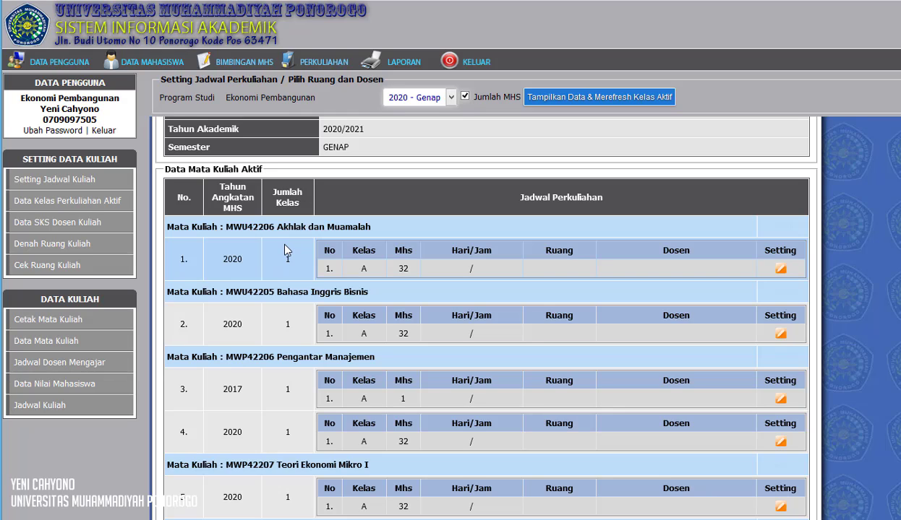
scroll(296, 297, "down", 1)
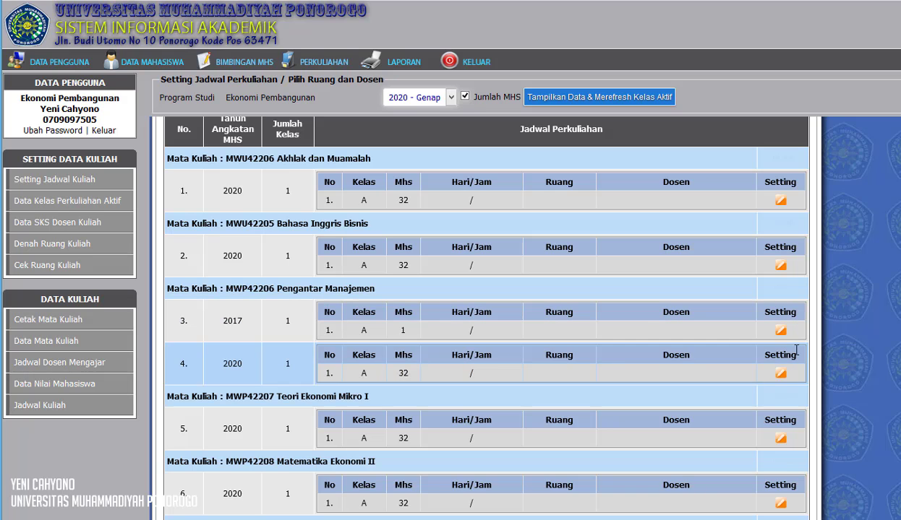
scroll(609, 425, "up", 1)
scroll(610, 424, "down", 1)
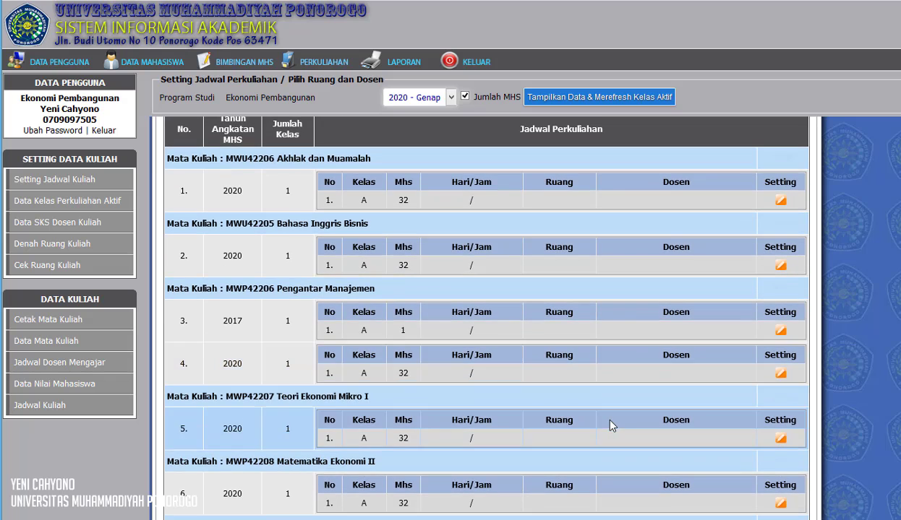
scroll(504, 336, "down", 5)
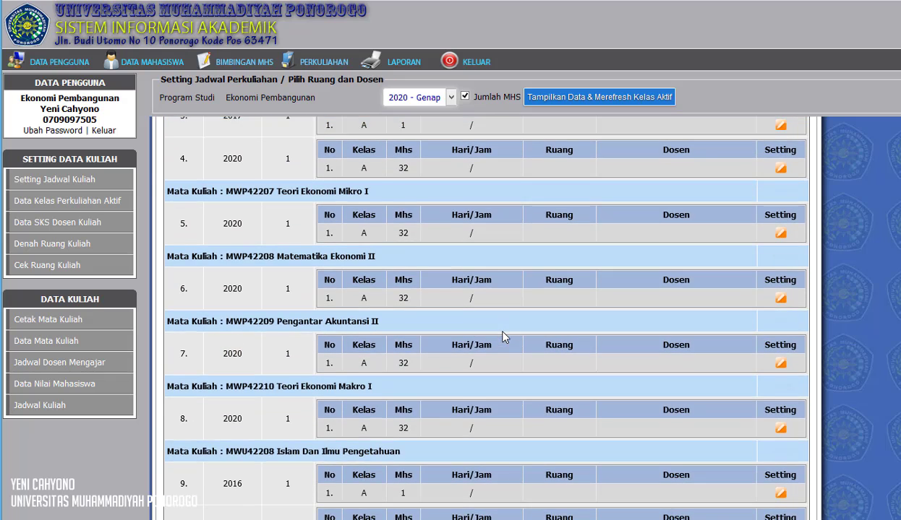
scroll(504, 337, "down", 1)
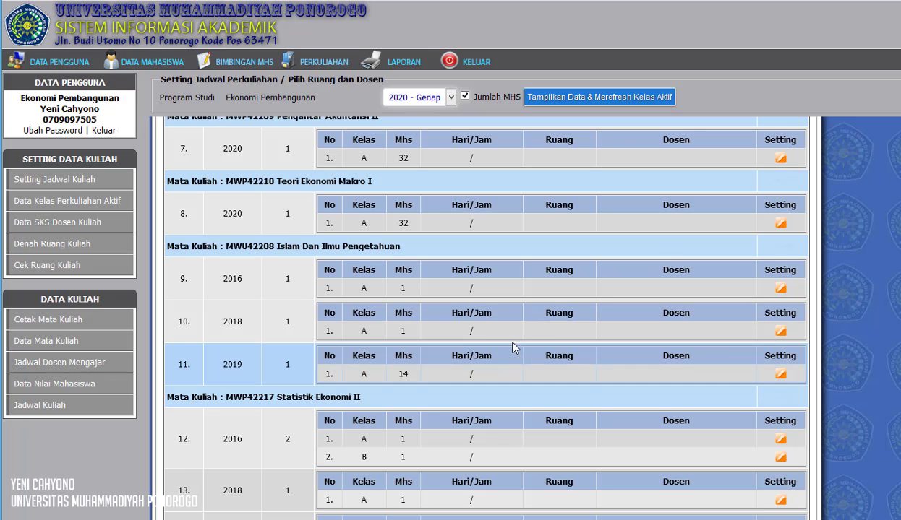
Open the schedule setting window for the 2019 class A of Islam Dan Ilmu Pengetahuan
left_click(780, 375)
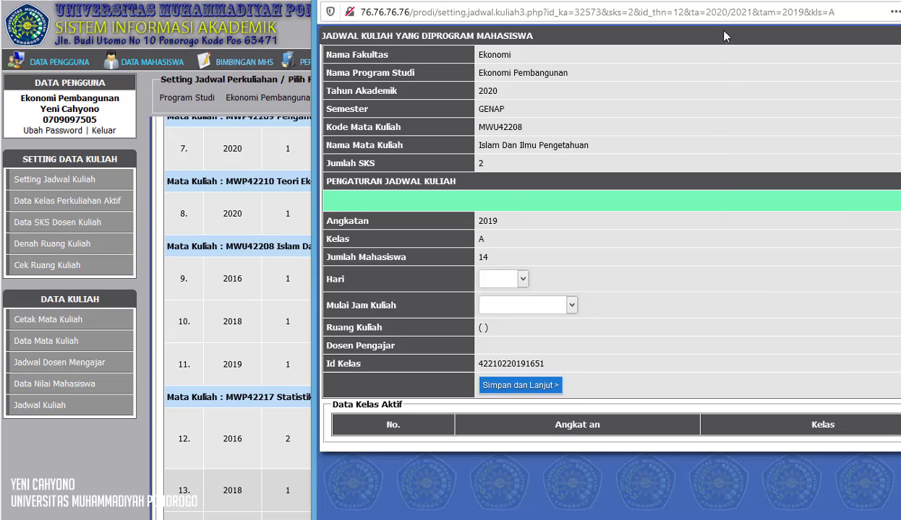
left_click_drag(723, 2, 611, 24)
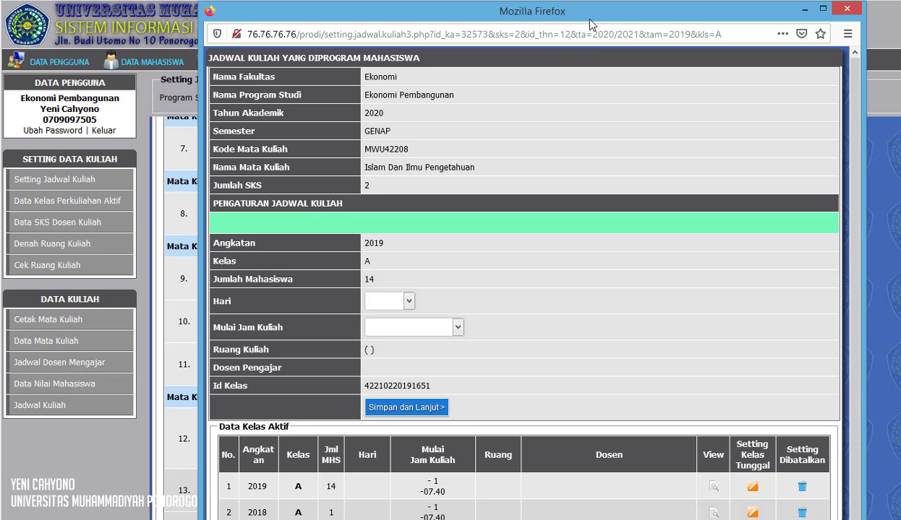
left_click_drag(589, 22, 586, 0)
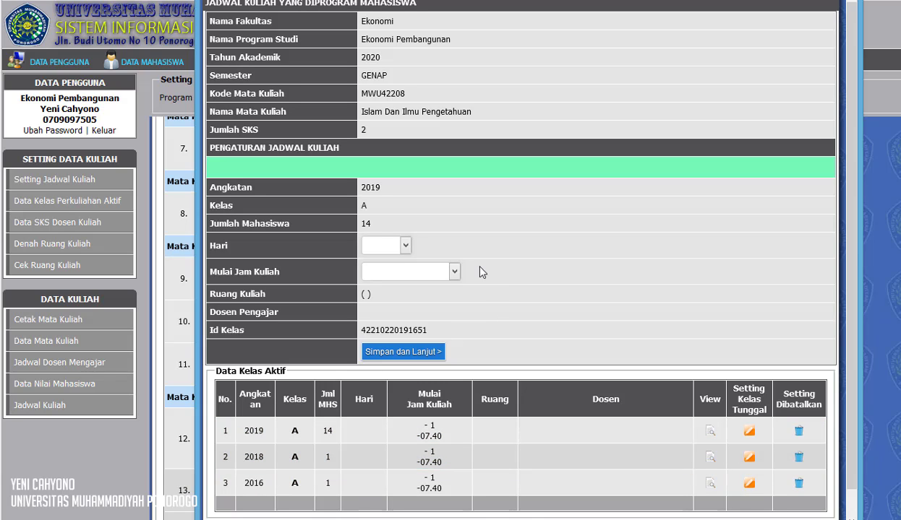
Set the class day to Senin and start time to 2 (07.40 - 08.30), then save and continue
left_click(377, 249)
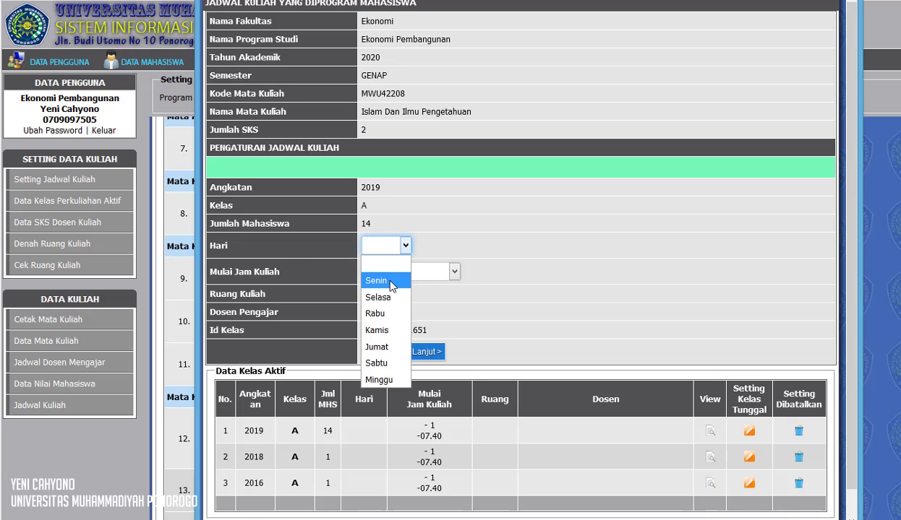
left_click(377, 280)
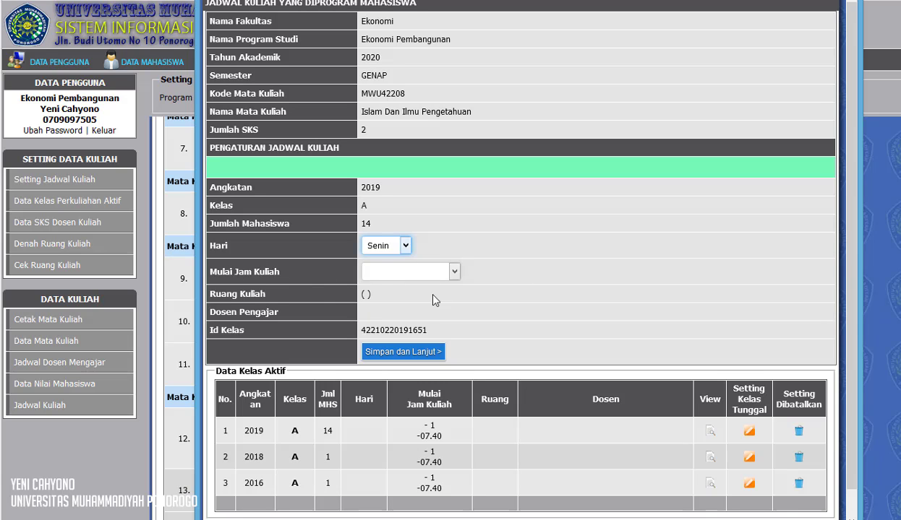
left_click(397, 272)
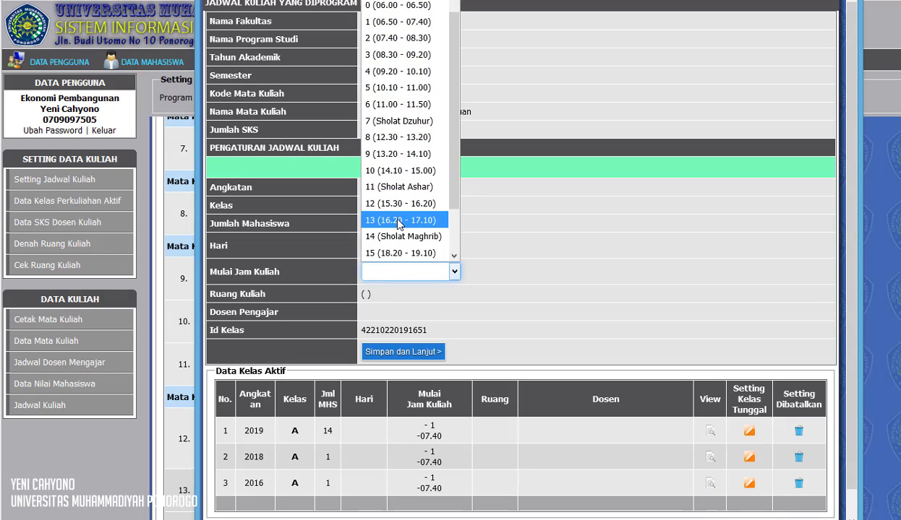
left_click(407, 40)
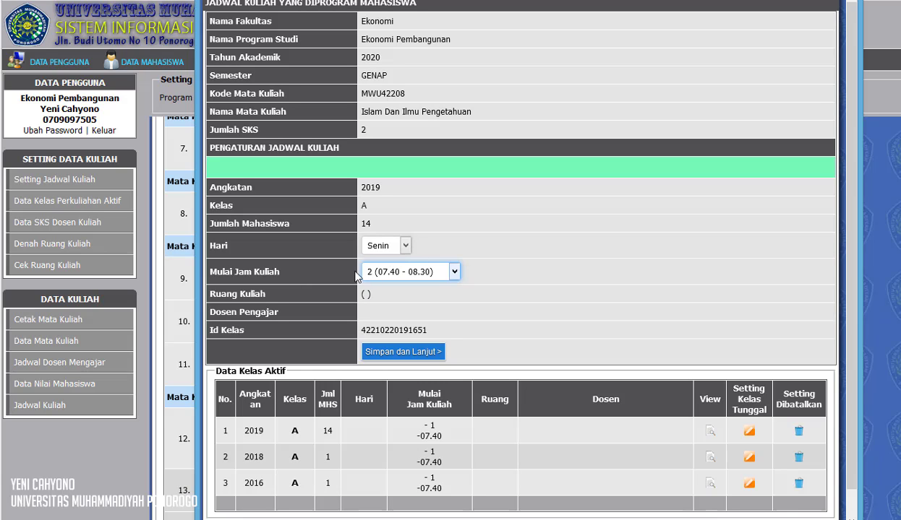
left_click(407, 355)
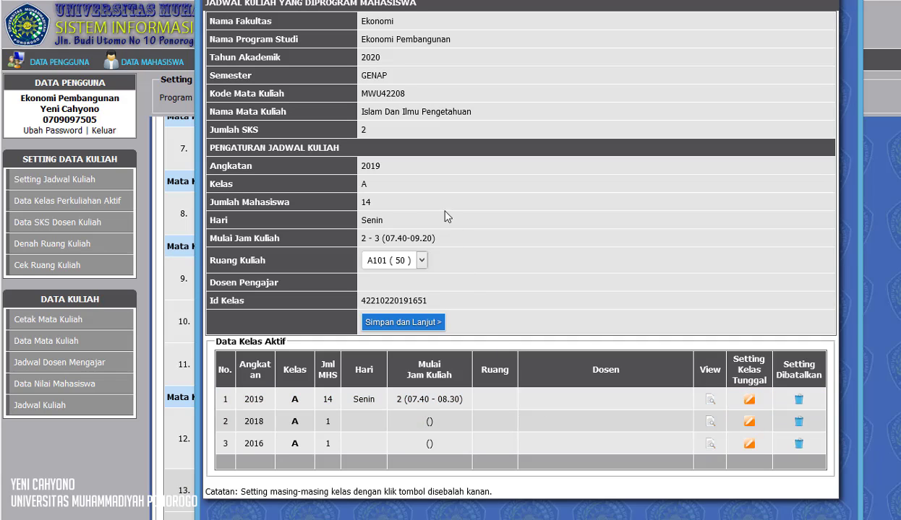
Choose room A103 for the class and save and continue
left_click(413, 261)
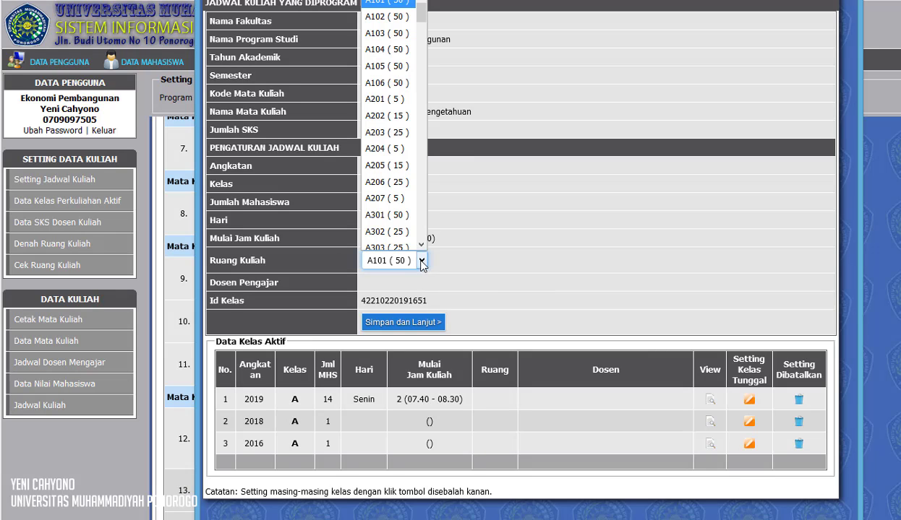
left_click(383, 35)
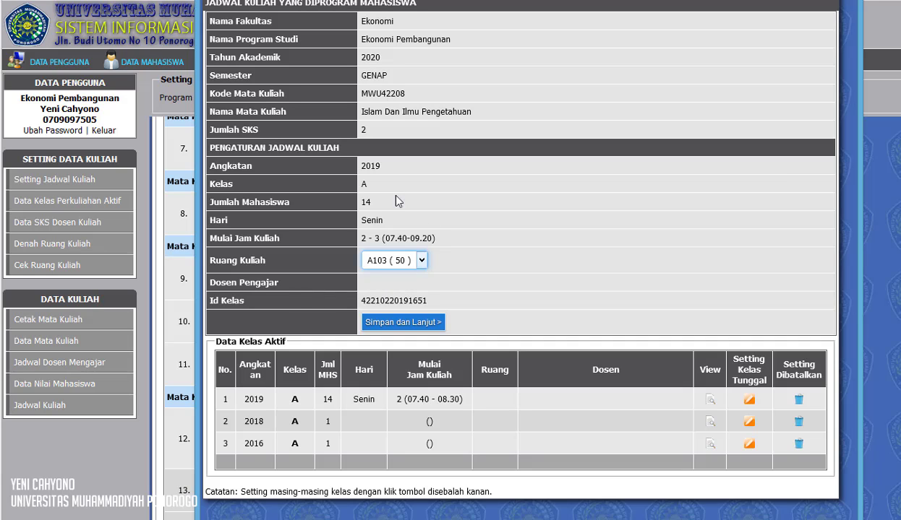
left_click(402, 324)
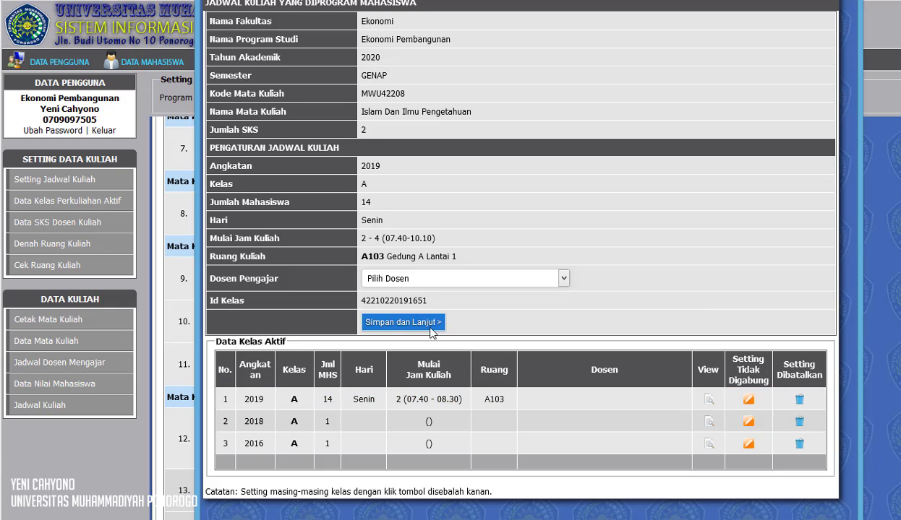
Select the teaching lecturer for the class from the lecturer list
left_click(394, 282)
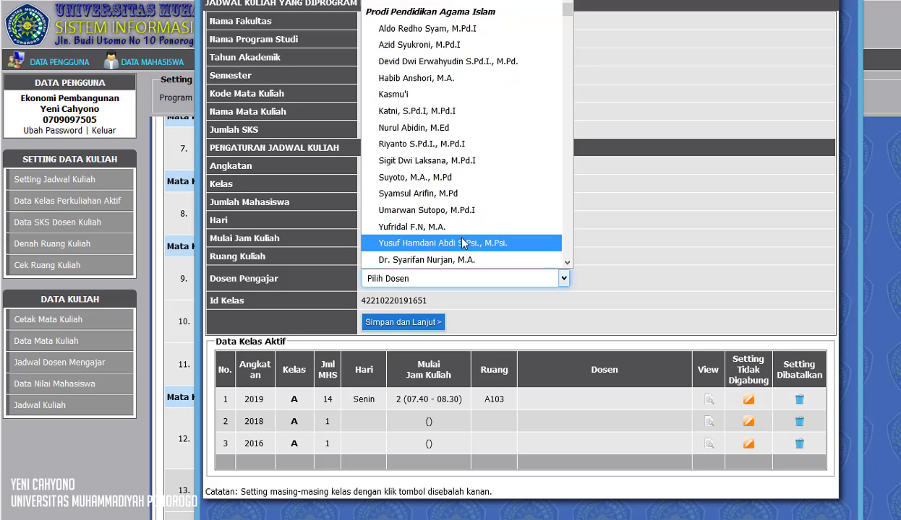
scroll(463, 243, "down", 3)
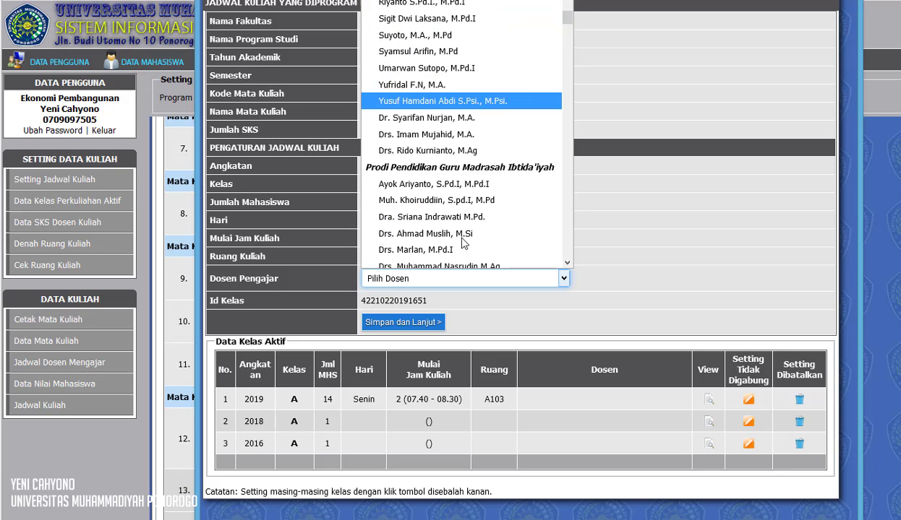
scroll(463, 242, "down", 2)
scroll(463, 243, "down", 7)
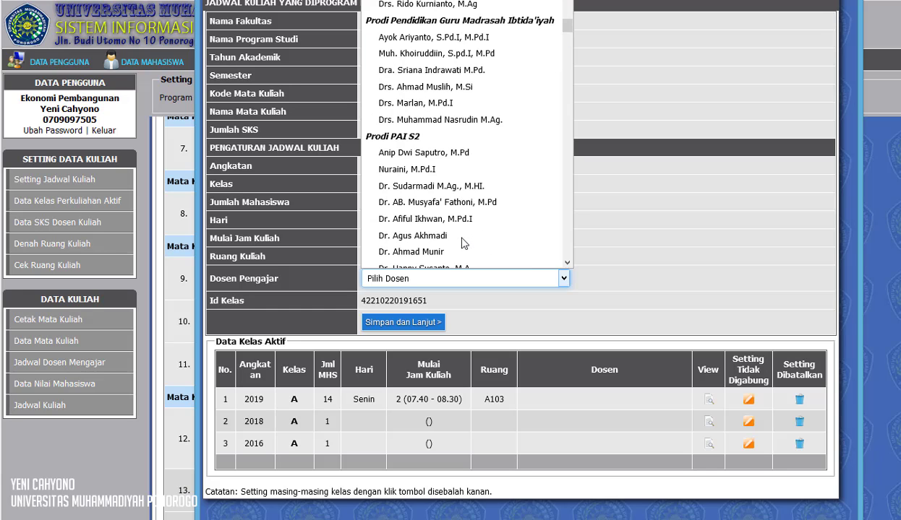
scroll(463, 243, "down", 10)
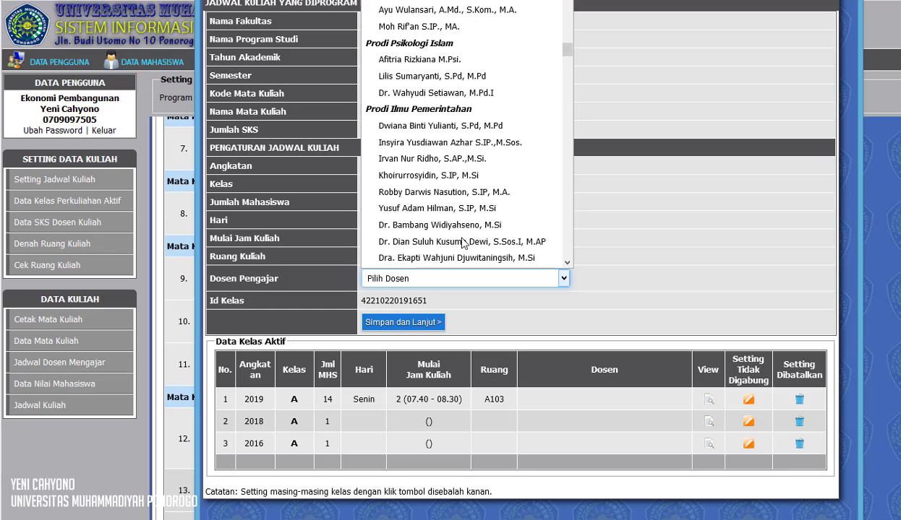
scroll(463, 243, "down", 5)
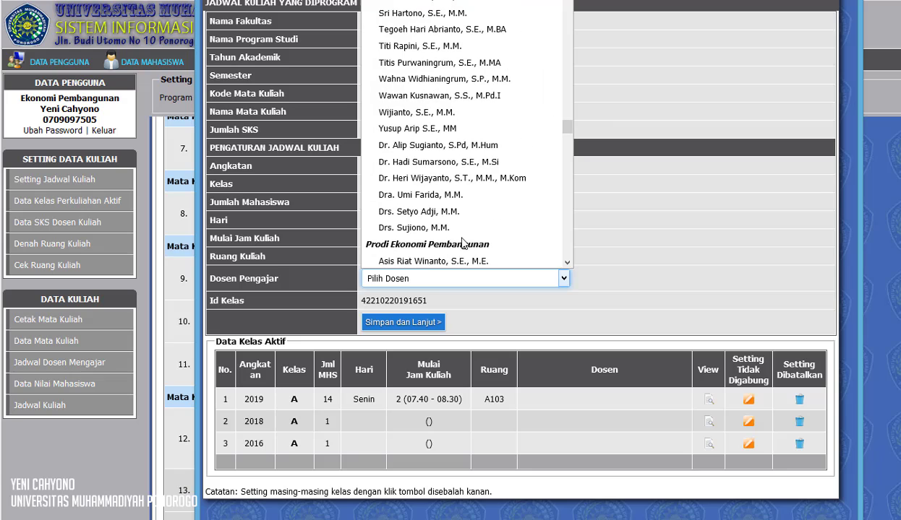
scroll(469, 217, "up", 4)
scroll(483, 160, "down", 2)
scroll(483, 160, "down", 1)
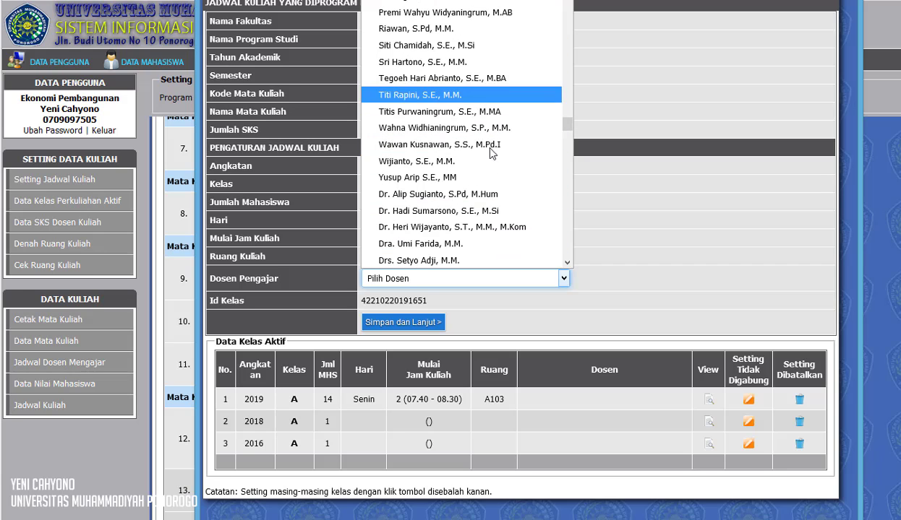
left_click(506, 144)
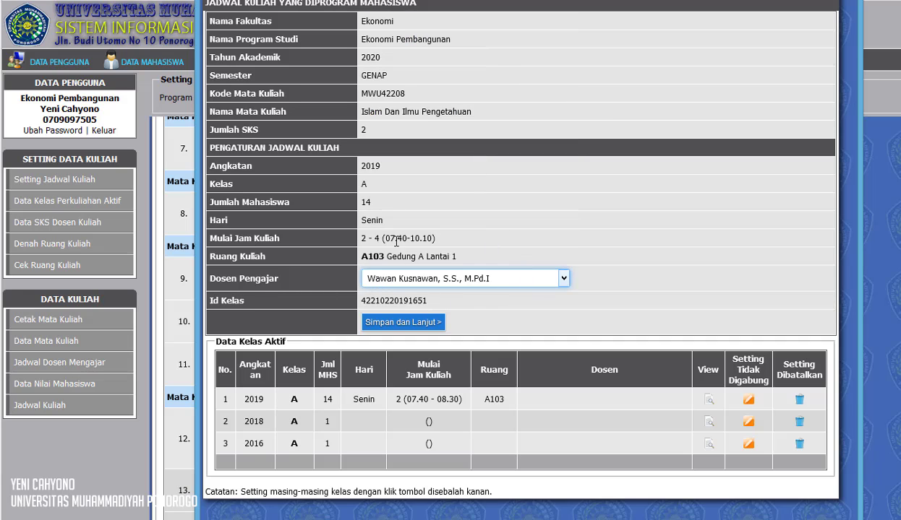
Save the lecturer choice, then tick the 2018 and 2016 class A groups and merge them into this class
left_click(405, 328)
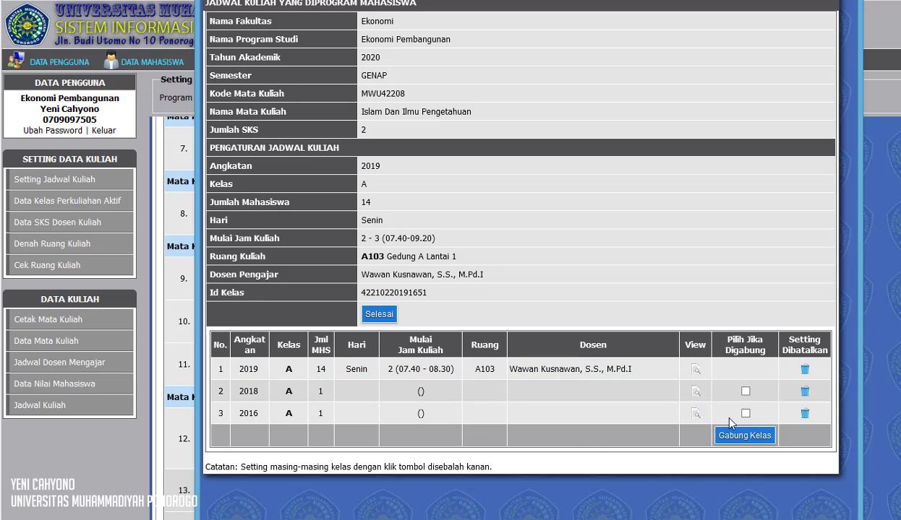
left_click(746, 392)
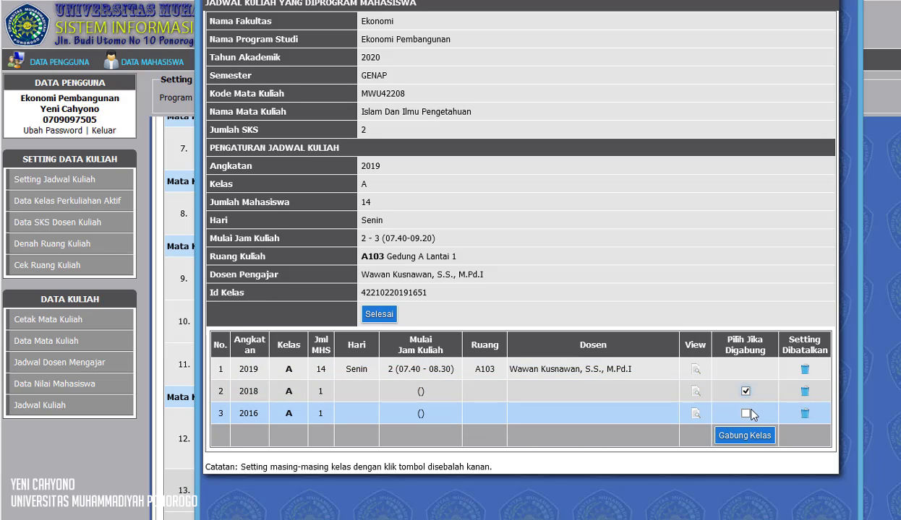
left_click(746, 413)
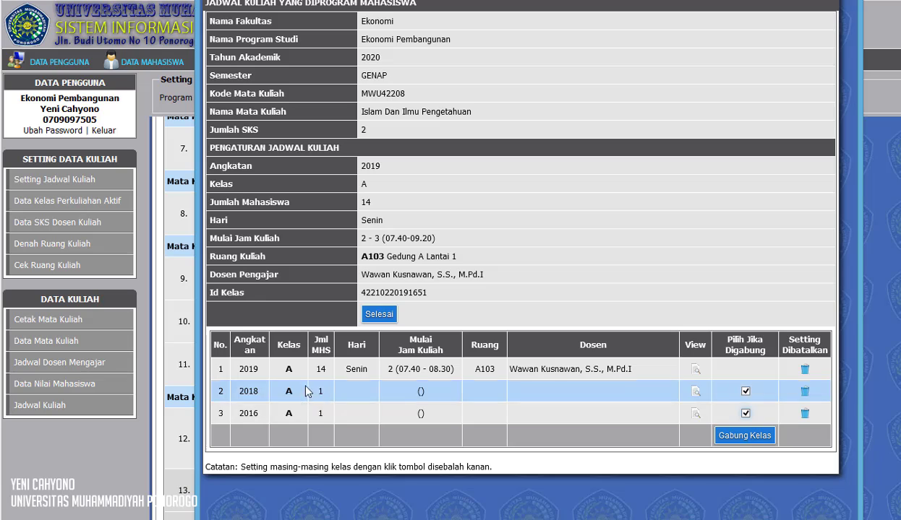
left_click(748, 437)
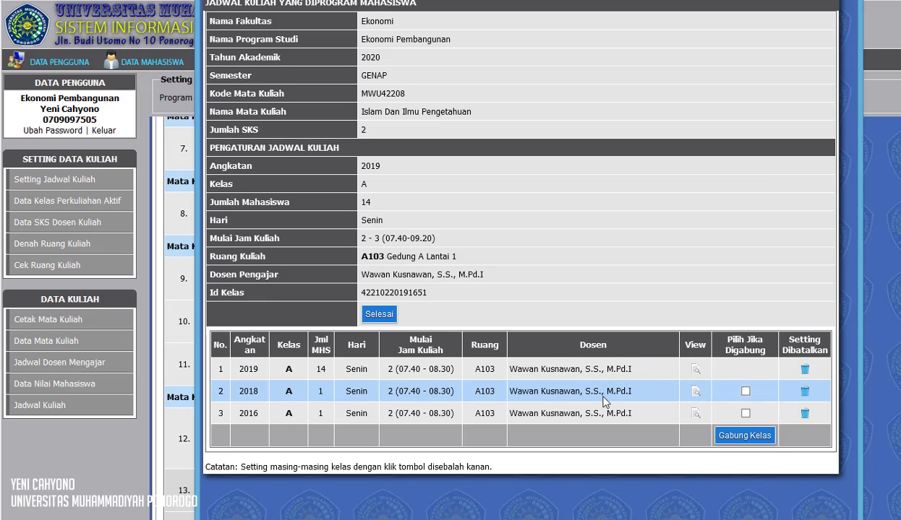
Finish the schedule window and refresh the 2020 - Genap active class list to review Islam Dan Ilmu Pengetahuan
left_click(380, 315)
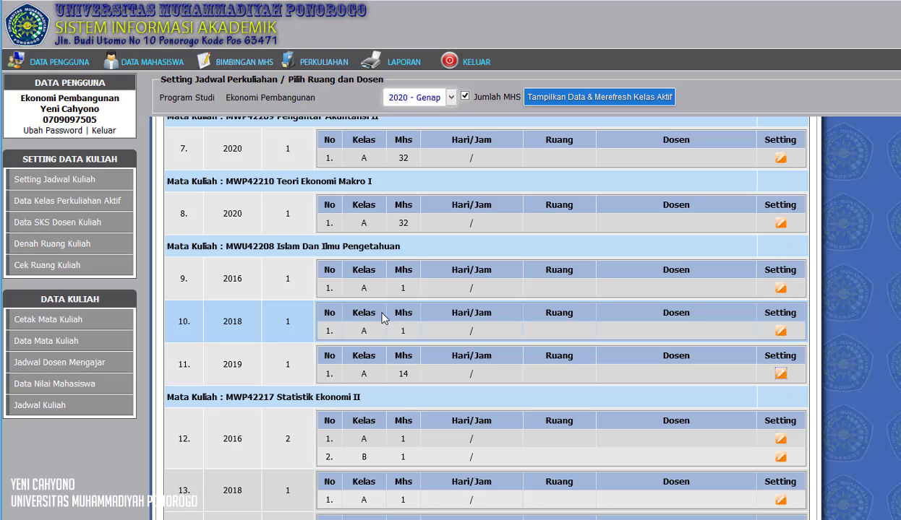
left_click(619, 100)
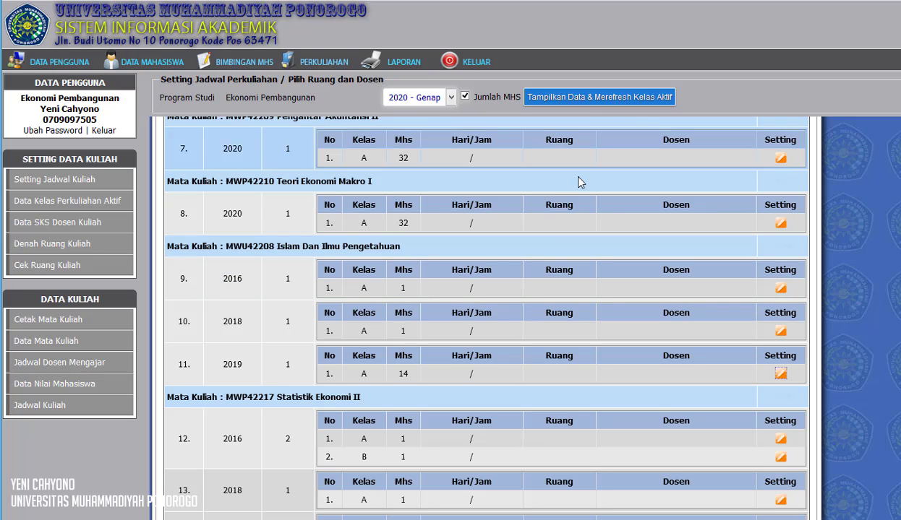
left_click(602, 107)
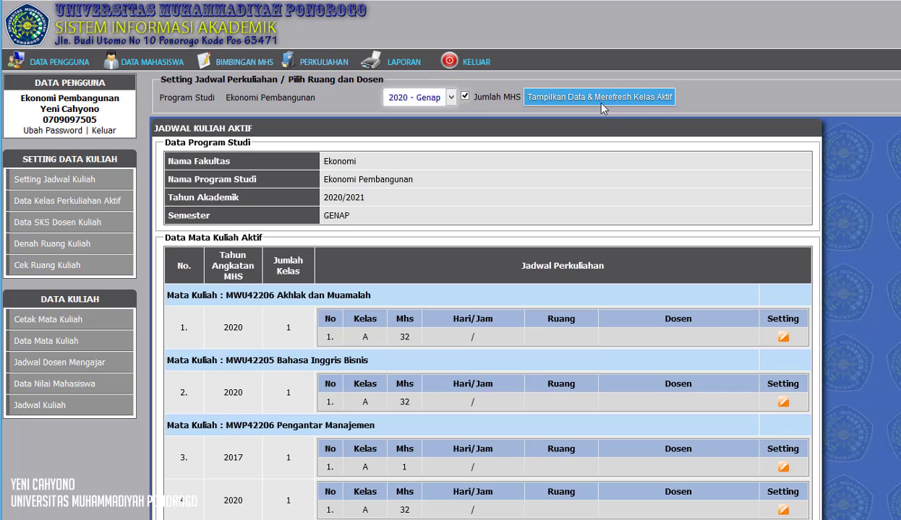
scroll(623, 218, "down", 3)
scroll(623, 218, "down", 10)
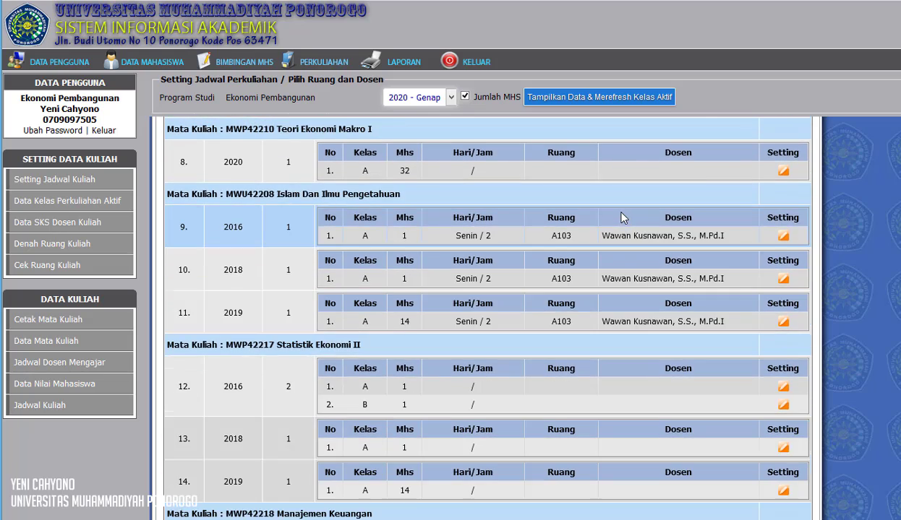
scroll(662, 249, "up", 5)
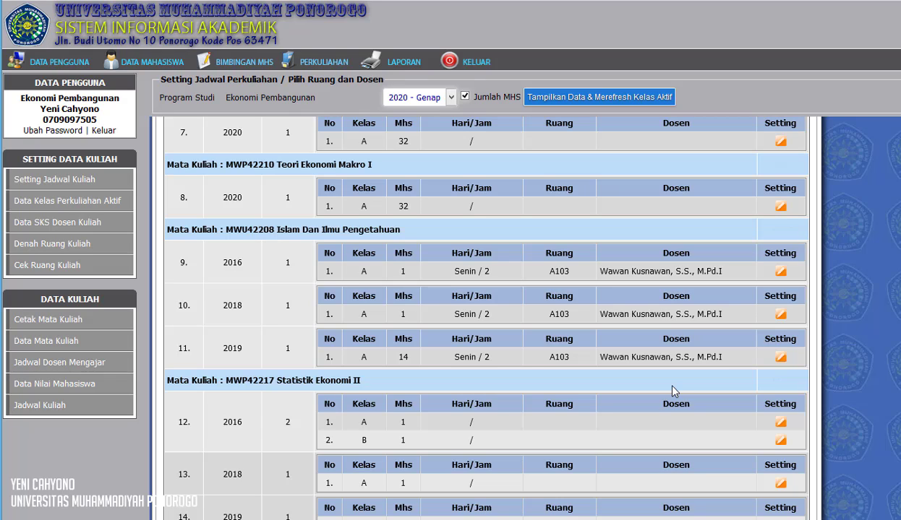
Open the schedule settings of the 2016 class A of Islam Dan Ilmu Pengetahuan and review its merged class details
left_click(780, 273)
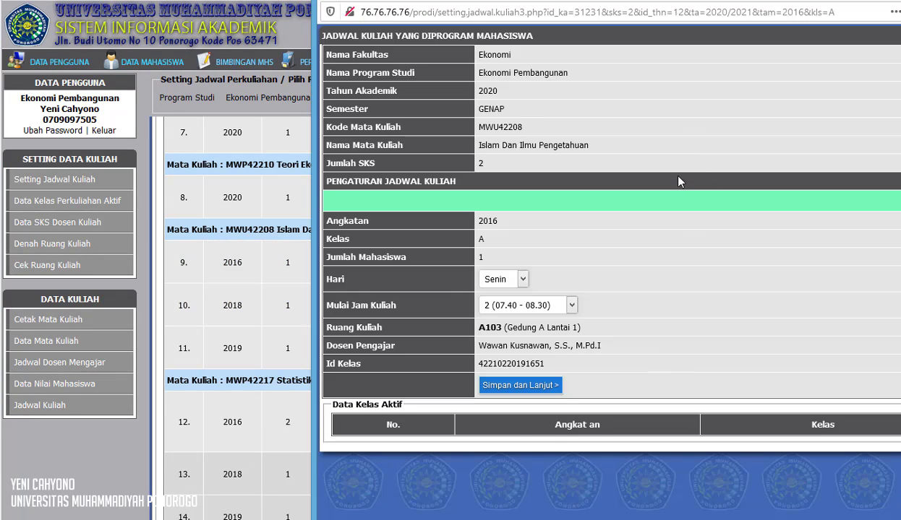
left_click_drag(683, 2, 578, 20)
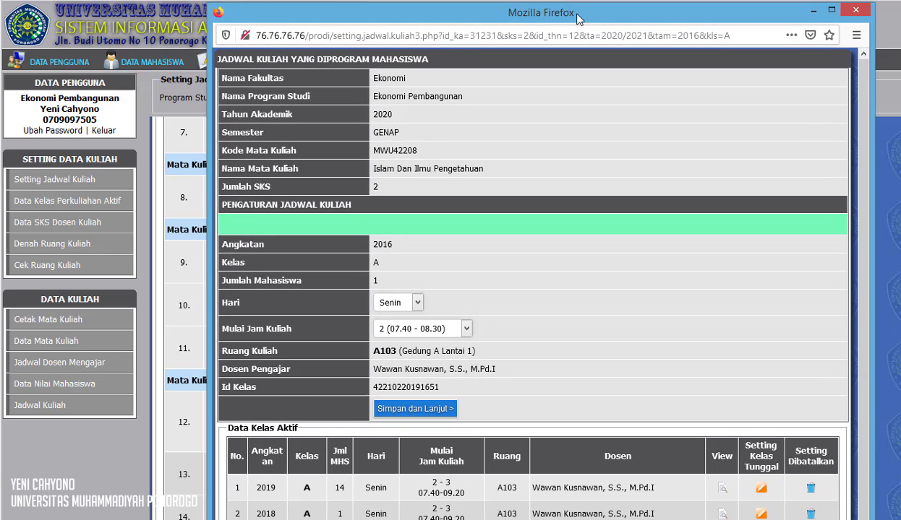
scroll(381, 345, "down", 1)
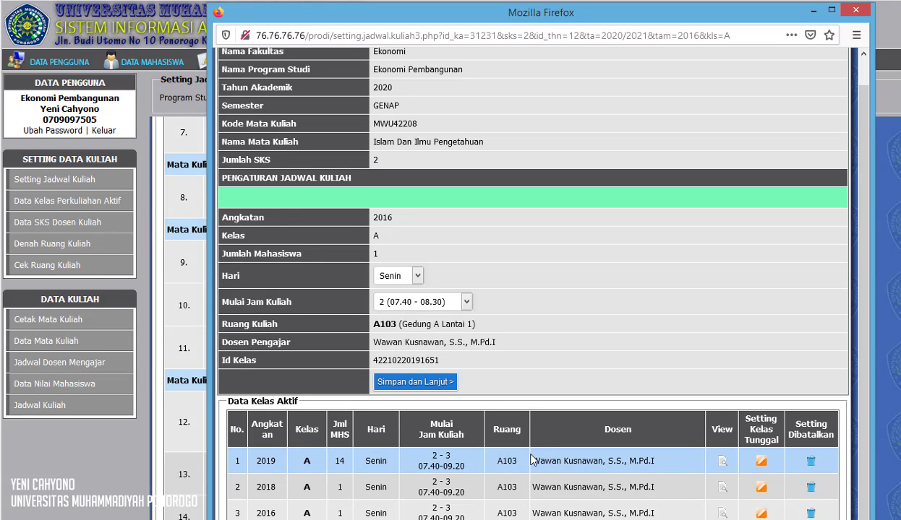
scroll(490, 246, "up", 1)
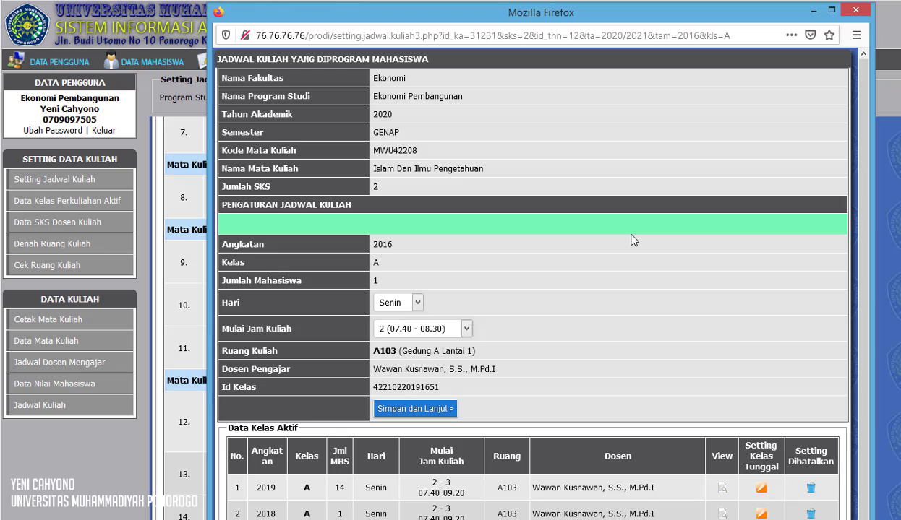
scroll(625, 307, "down", 1)
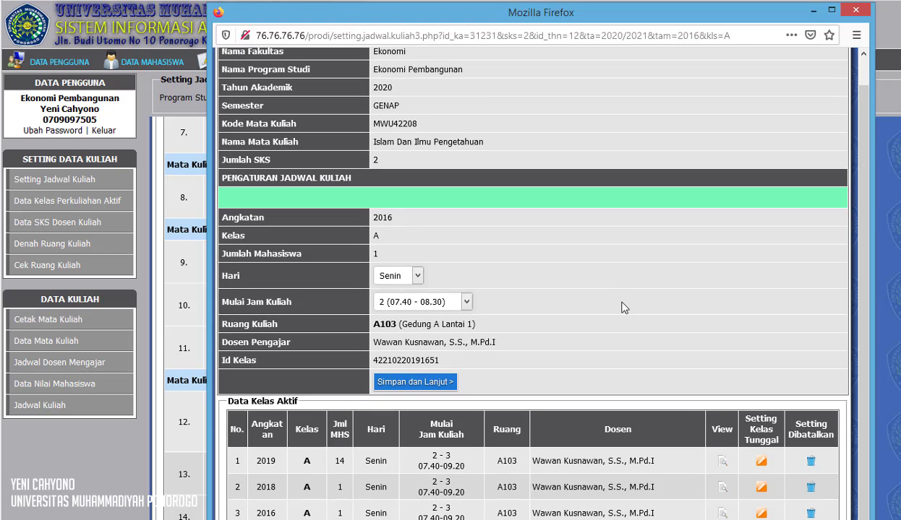